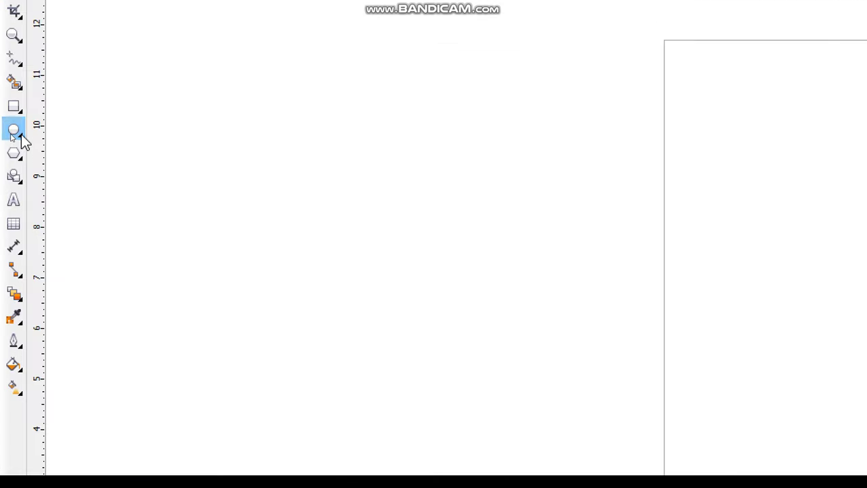
Step: Draw a circle on the A4 page, size it to 3 × 3 inches, and zoom to it
left_click(20, 139)
left_click_drag(362, 180, 449, 255)
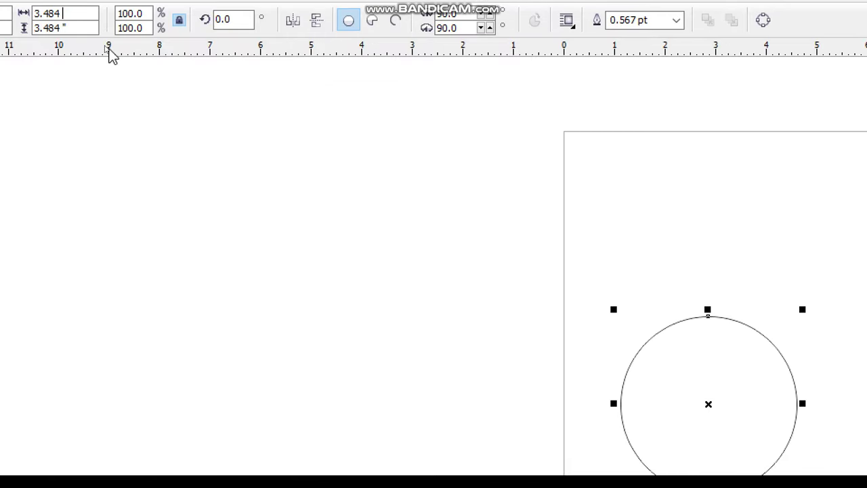
key("BackSpace")
key("BackSpace")
key("BackSpace")
key("Return")
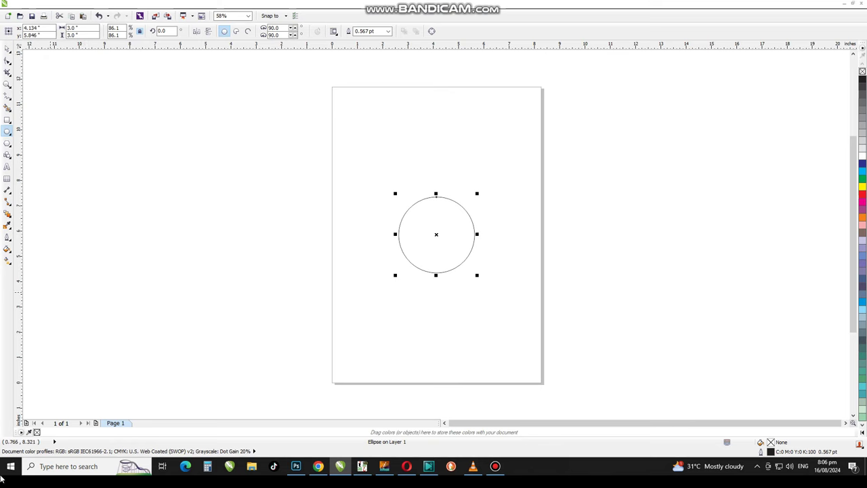
key("shift+F2")
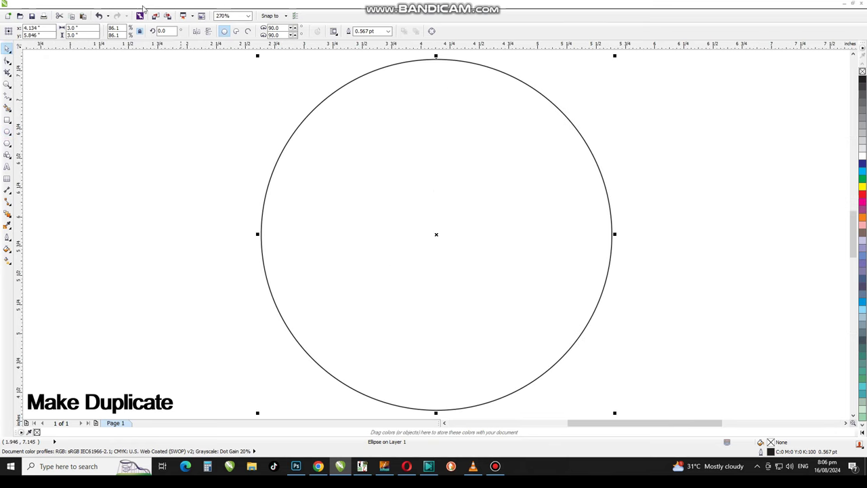
Step: Copy and paste the circle, then shrink the copy to 2.5 inches wide inside the original
left_click(34, 5)
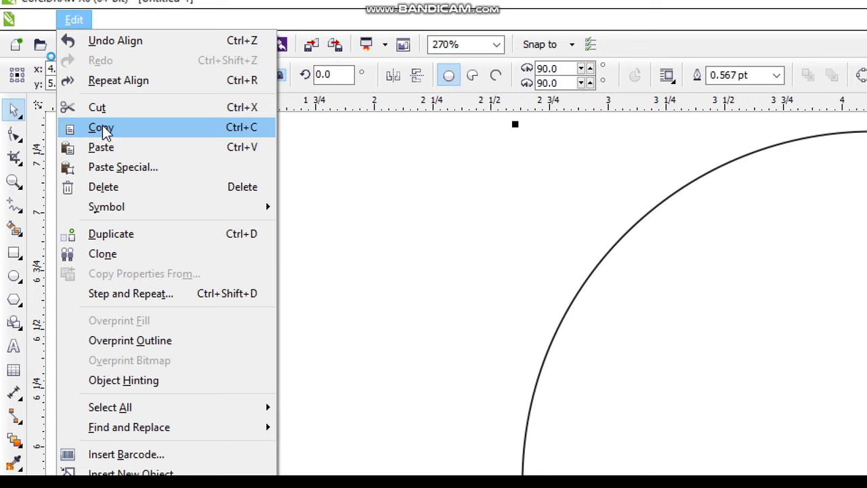
left_click(103, 130)
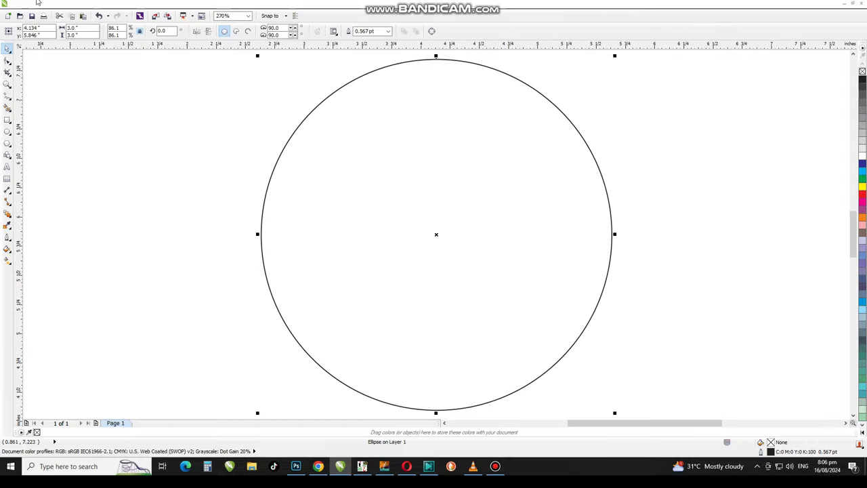
left_click(37, 3)
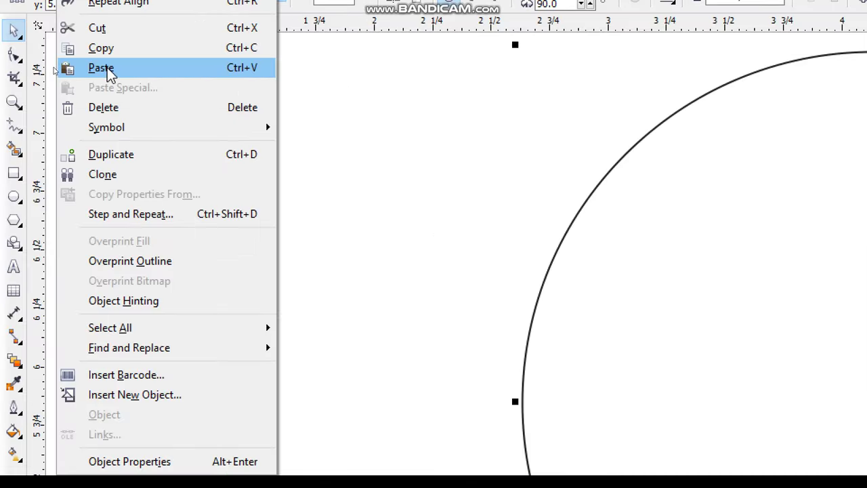
left_click(51, 67)
type("2.5")
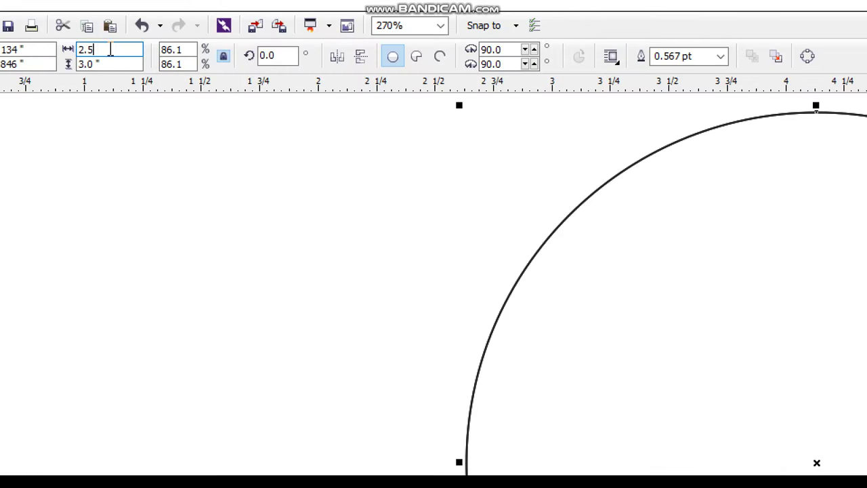
key("Return")
left_click(498, 132)
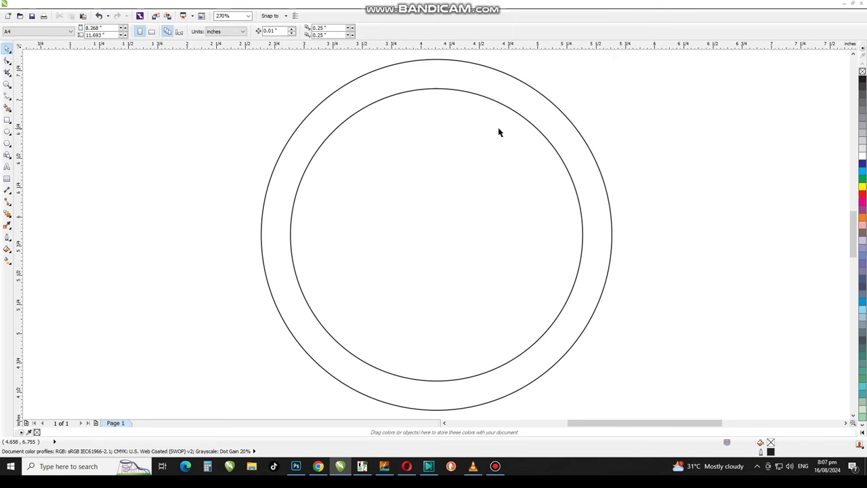
Step: Draw a narrow rectangle on the ring's left edge and stretch it taller than the ring
left_click(7, 120)
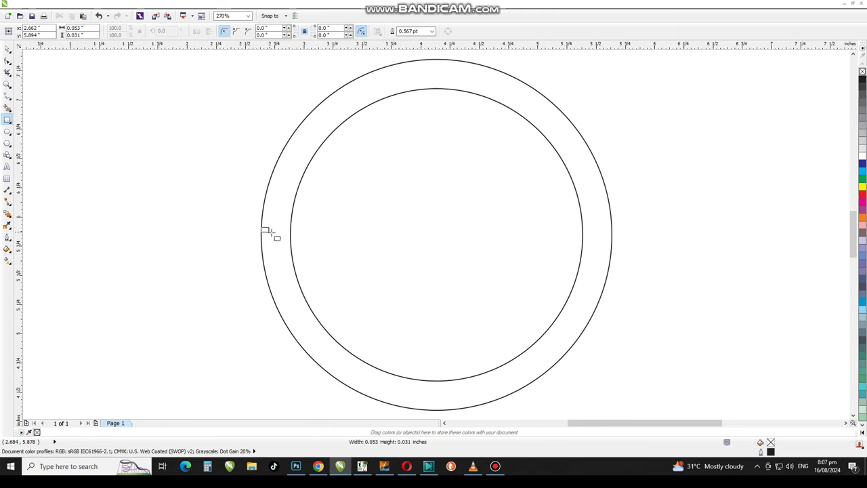
left_click_drag(261, 228, 292, 235)
left_click(6, 49)
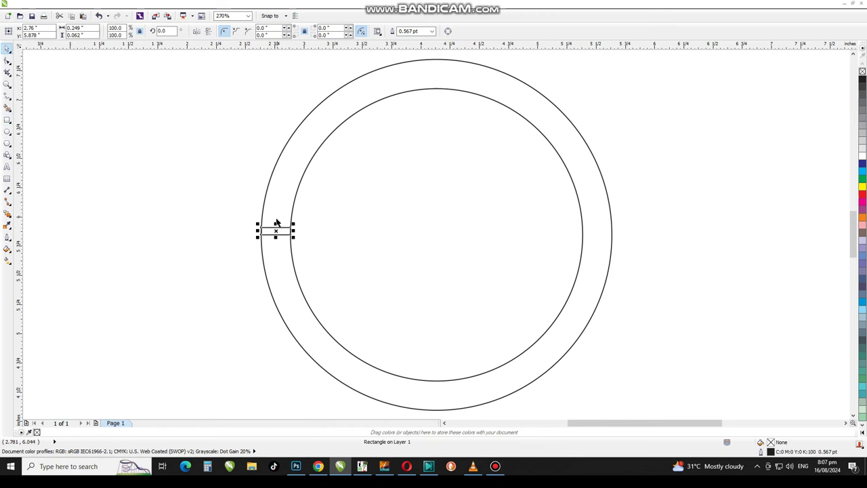
mouse_move(281, 206)
left_mouse_down()
mouse_move(282, 111)
mouse_move(304, 74)
left_mouse_up()
scroll(283, 108, "down", 3)
left_click(345, 84)
left_click(453, 112)
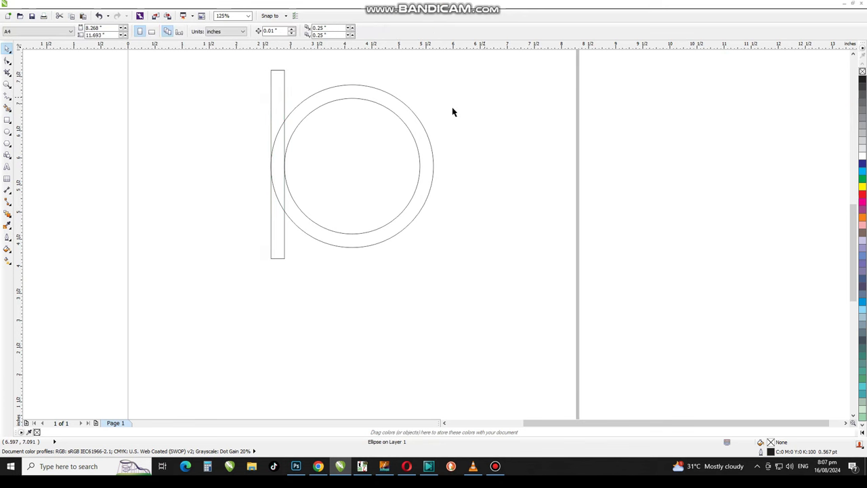
Step: Select the bar with the ring, then duplicate the tall bar with Ctrl+D
left_click(279, 77)
left_click(339, 88, "shift")
left_click(515, 101)
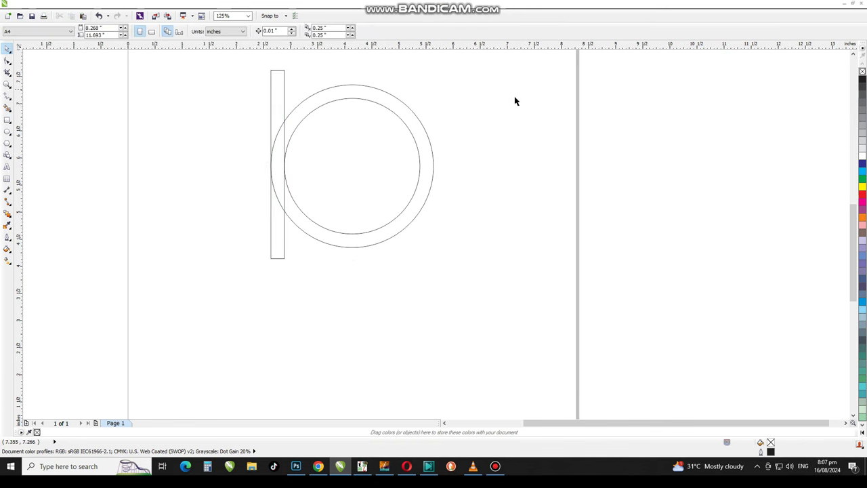
scroll(307, 128, "up", 3)
left_click(306, 116)
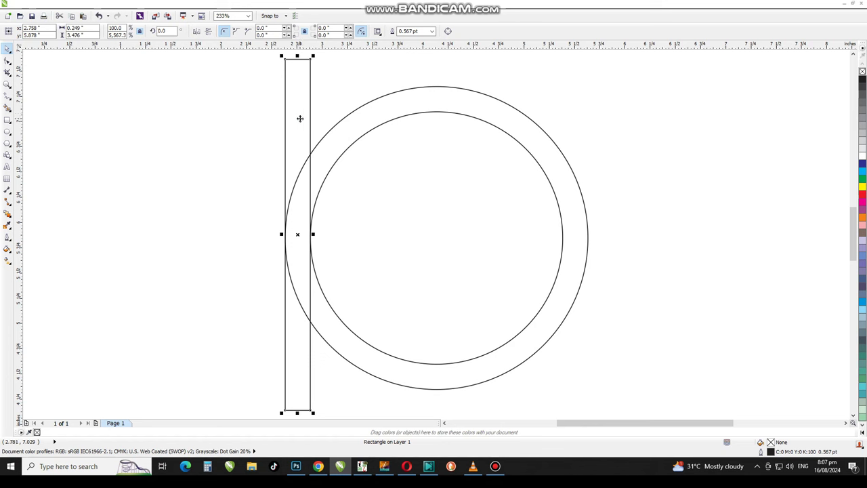
key("ctrl+d")
Step: Align the duplicate bar to the ring's right edge
left_click(511, 120, "shift")
key("r")
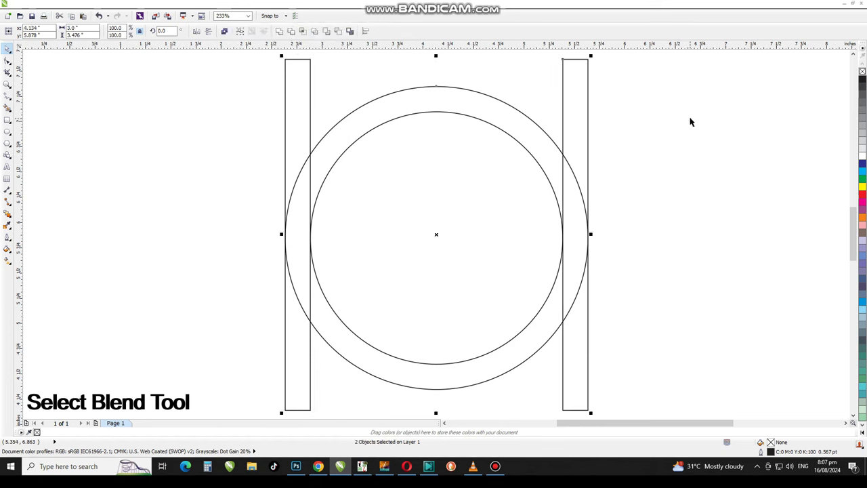
left_click(691, 118)
Step: Blend the left bar into the right bar with 4 blend steps
left_click(298, 155)
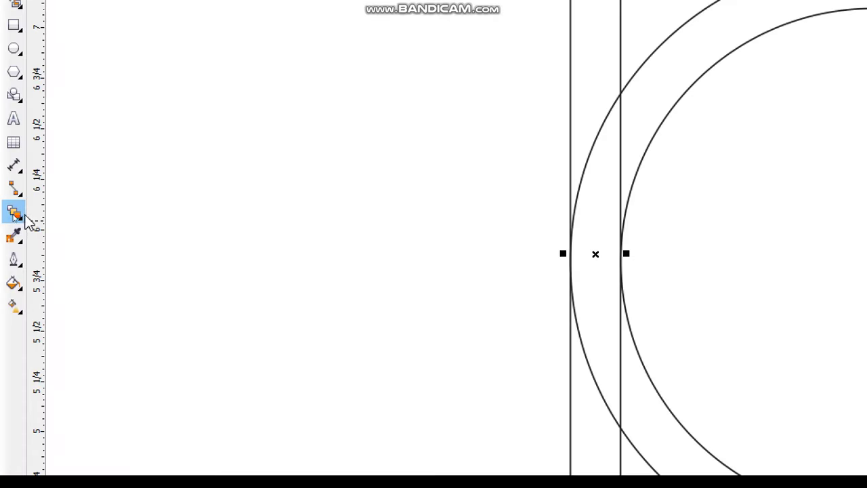
left_click(9, 215)
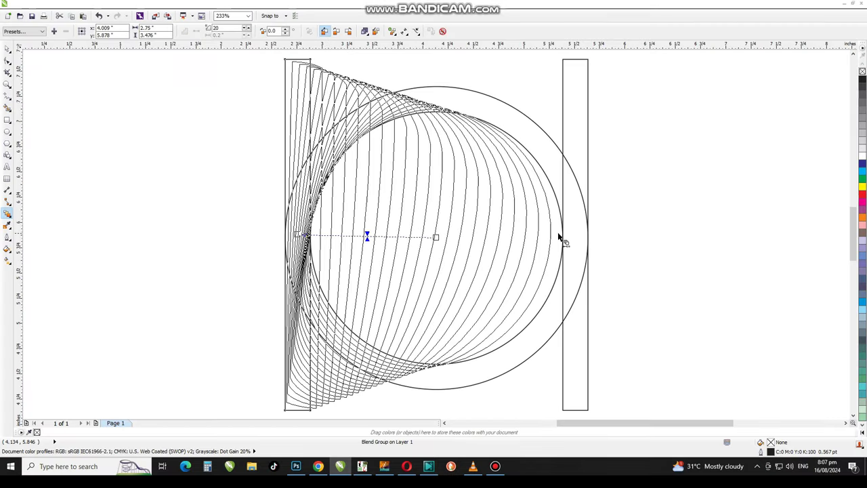
left_click_drag(306, 235, 574, 235)
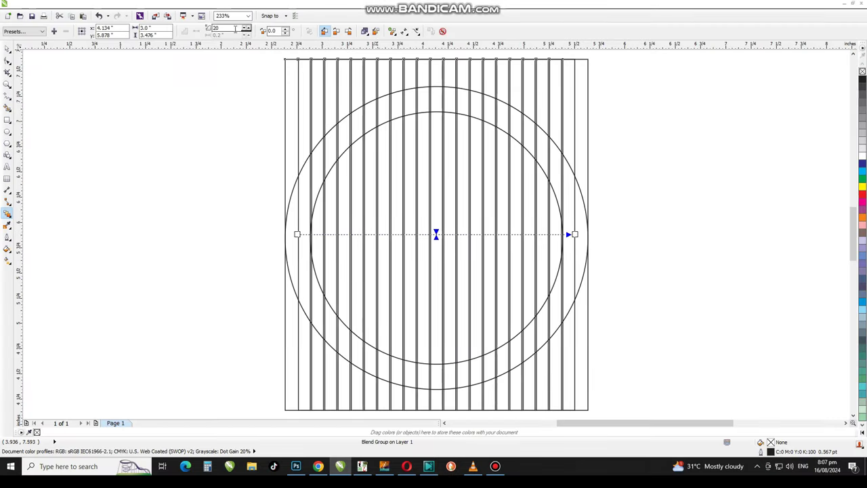
left_click(236, 28)
type("2")
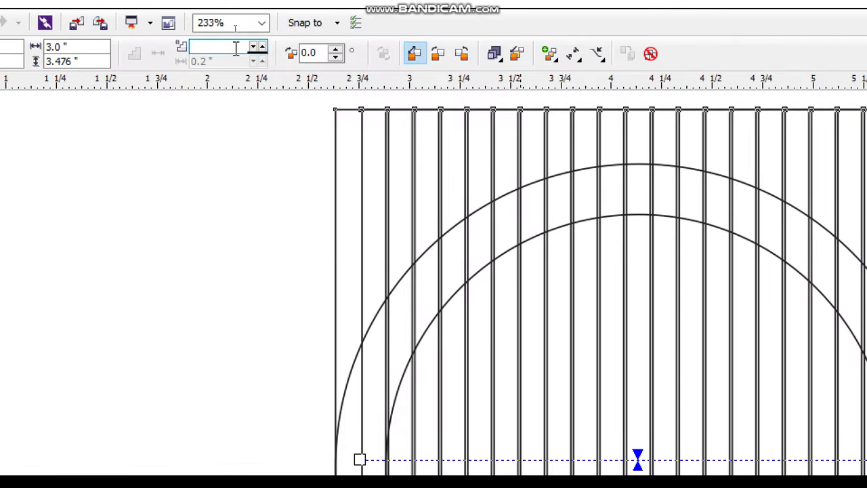
type("4")
key("Return")
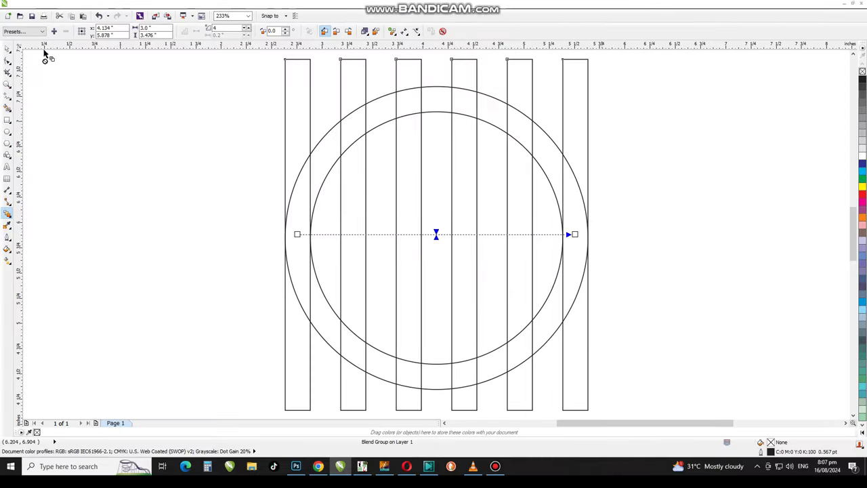
left_click(7, 49)
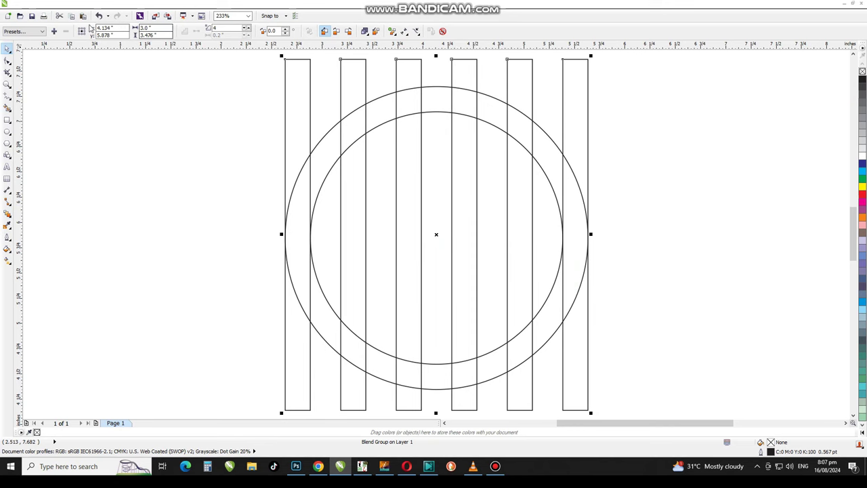
left_click(105, 3)
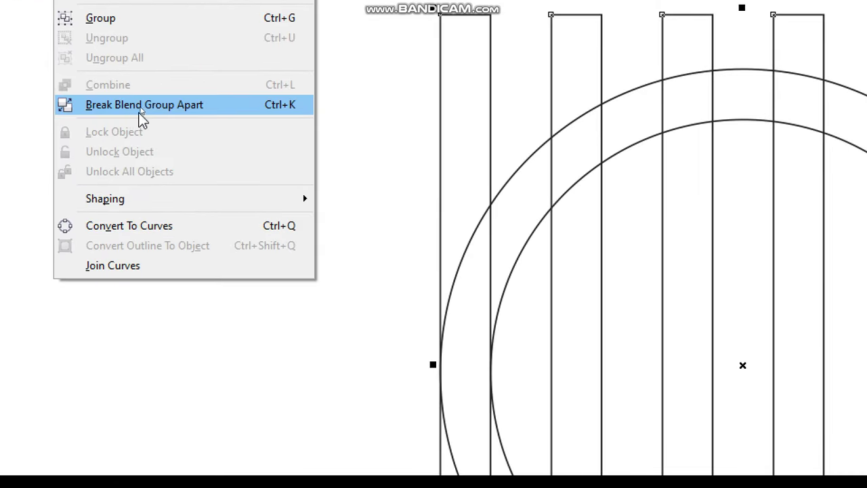
Step: Break the blend apart and rotate the rightmost bar into a horizontal crossbar centred on the ring
left_click(134, 104)
left_click(201, 197)
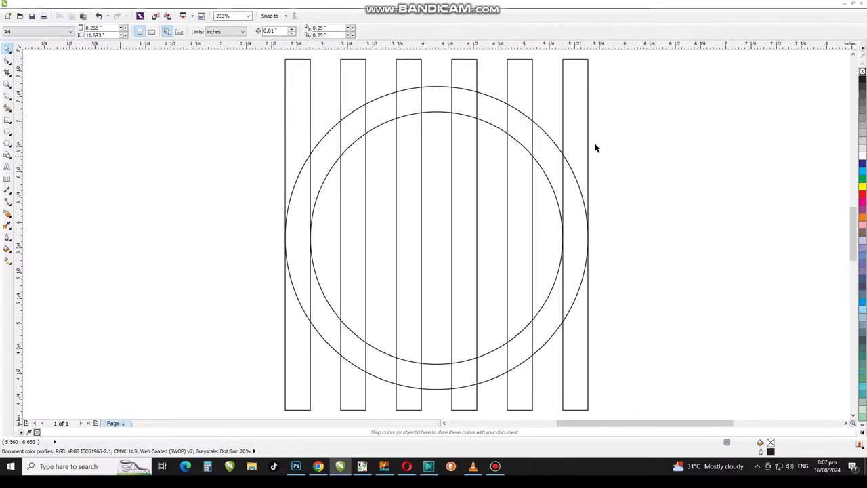
left_click(583, 101)
left_click(577, 103)
left_click_drag(590, 58, 636, 246)
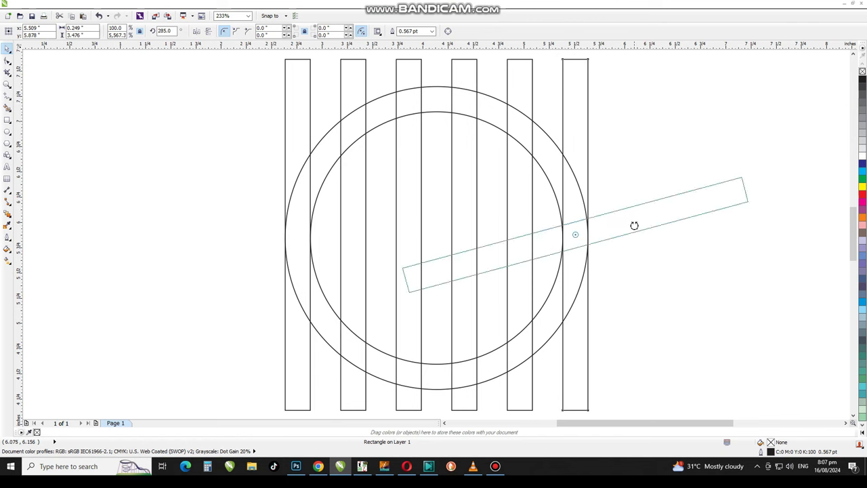
left_click(444, 88, "shift")
key("c")
key("e")
left_click(662, 133)
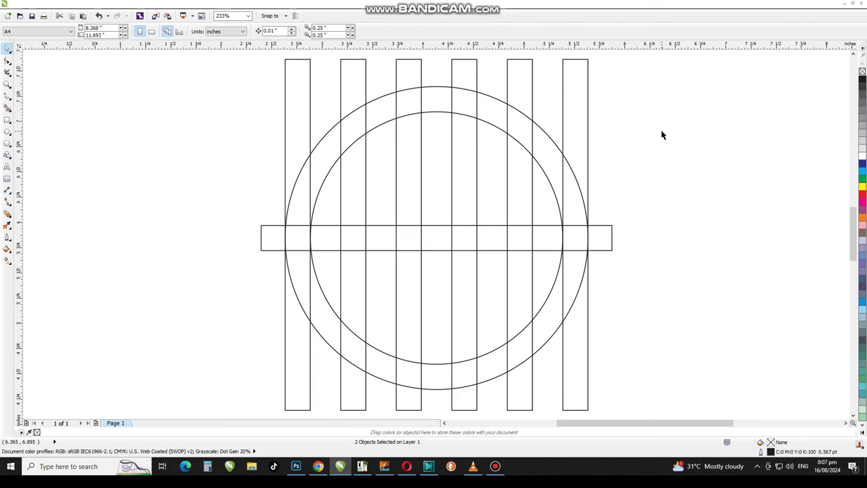
Step: Duplicate the whole six-object design to the right and zoom to both copies
scroll(609, 242, "down", 2)
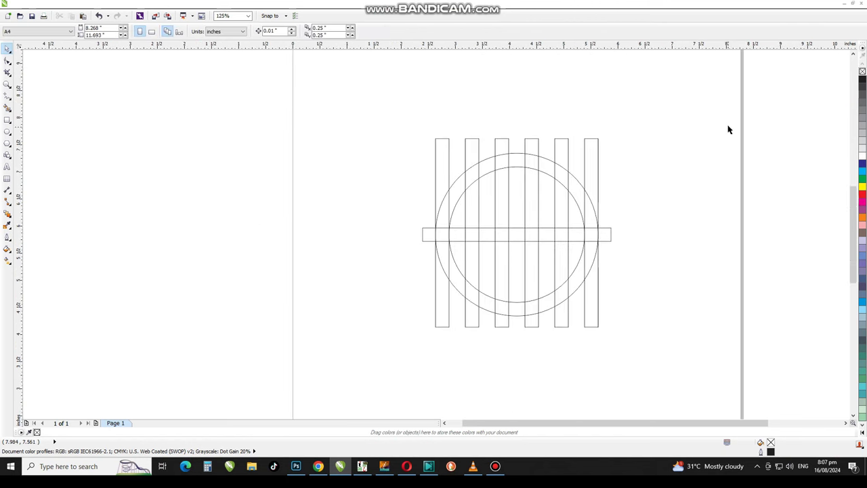
left_click_drag(720, 109, 457, 335)
mouse_move(495, 243)
left_mouse_down()
mouse_move(371, 245)
mouse_move(599, 236)
left_mouse_up()
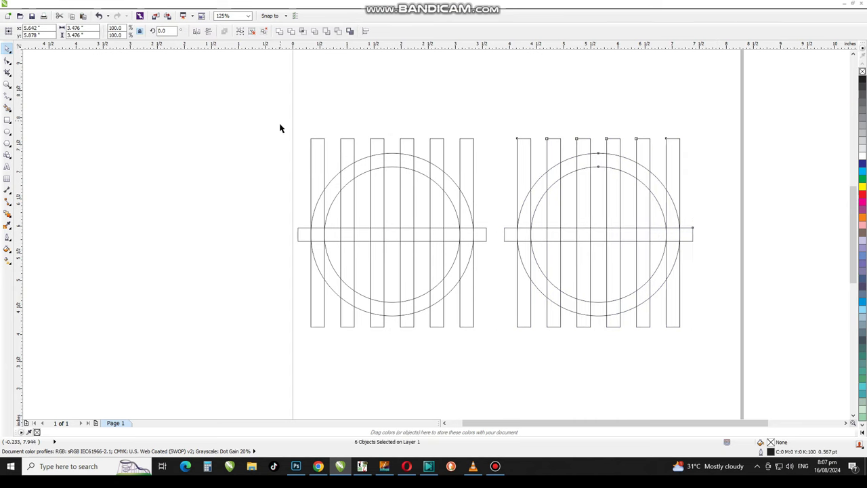
left_click_drag(280, 124, 723, 362)
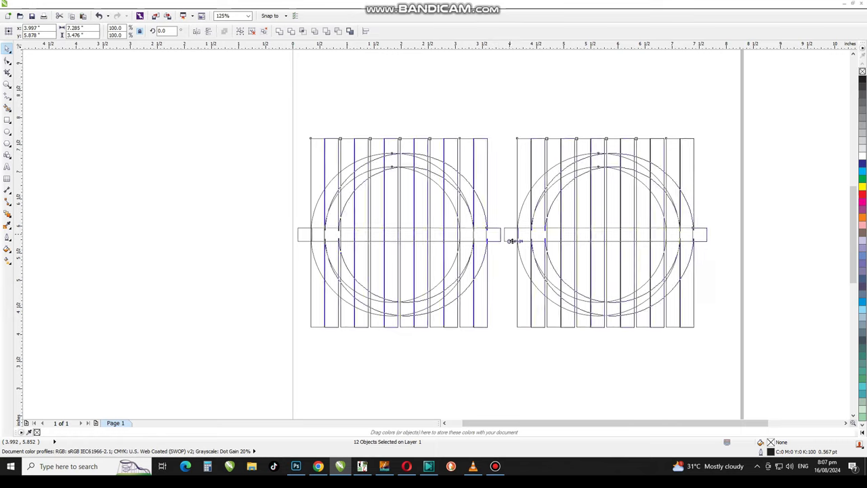
left_click_drag(500, 236, 510, 238)
left_click(627, 109)
key("F4")
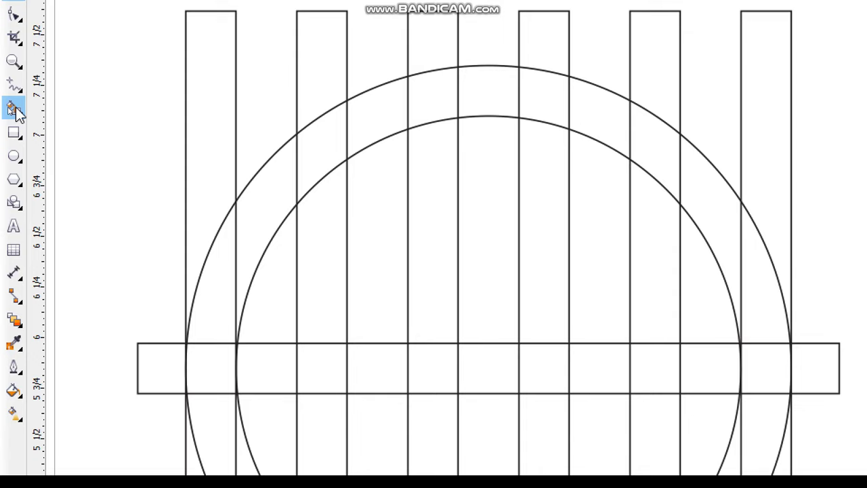
Step: Smart Fill the left ring pieces and the second column of the left design blue-grey
left_click(13, 109)
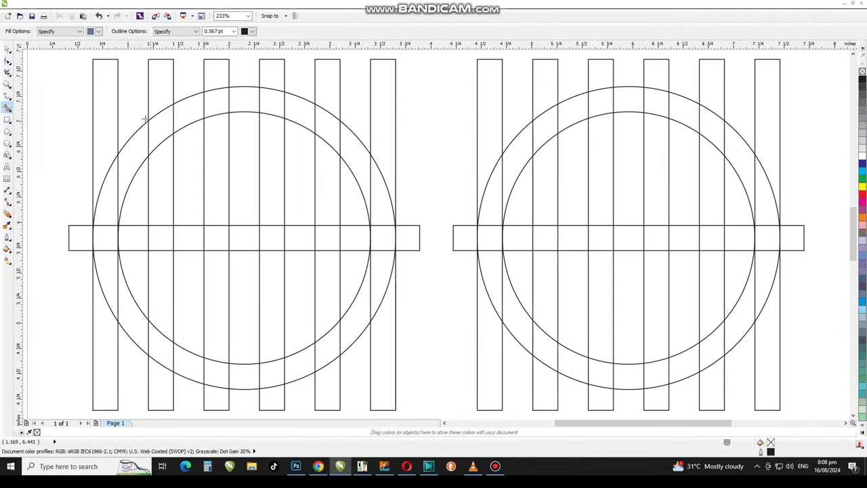
left_click(129, 155)
left_click(106, 204)
left_click(106, 239)
left_click(112, 285)
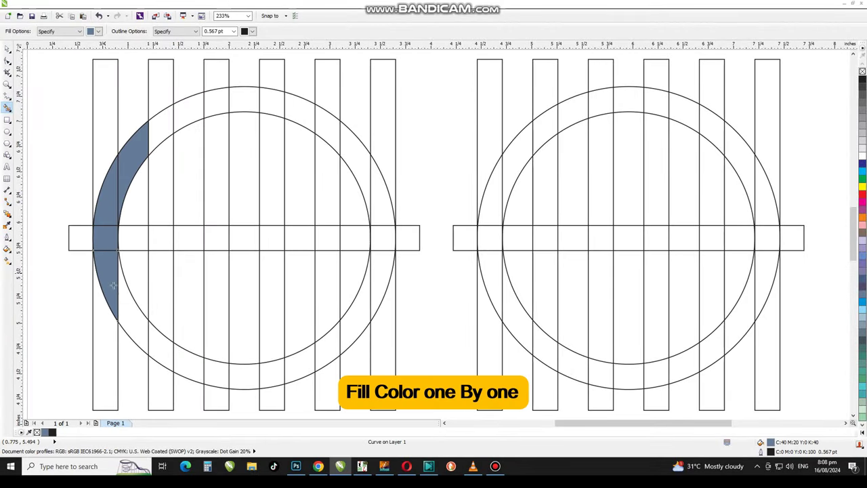
left_click(155, 132)
left_click(161, 196)
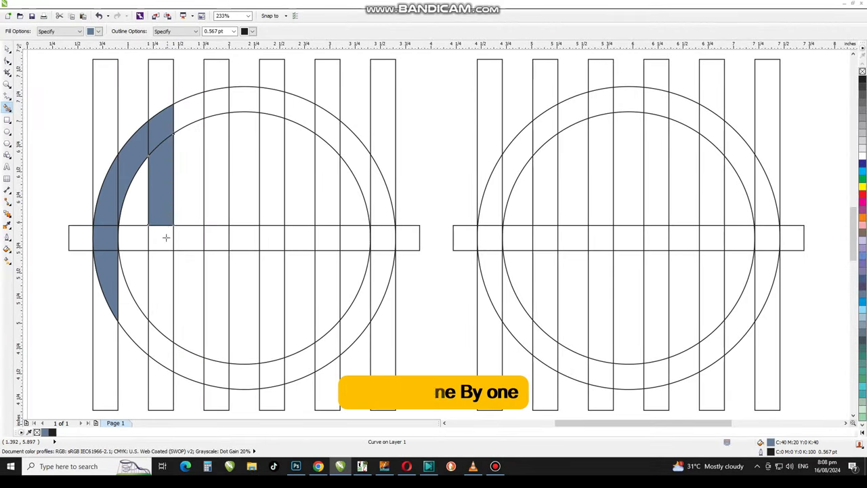
left_click(163, 237)
left_click(136, 238)
left_click(163, 285)
left_click(161, 351)
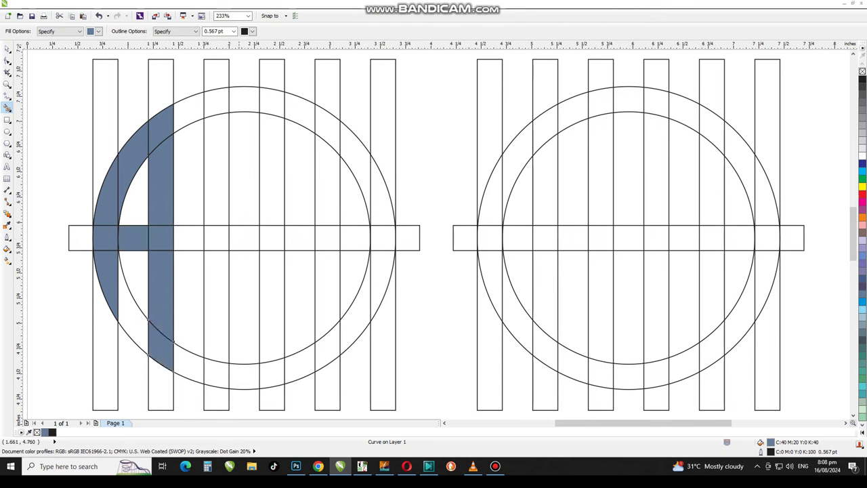
Step: Fill columns 3 and 4 of the left design: top arcs, crossbar pieces and bottom arcs
left_click(217, 104)
left_click(241, 102)
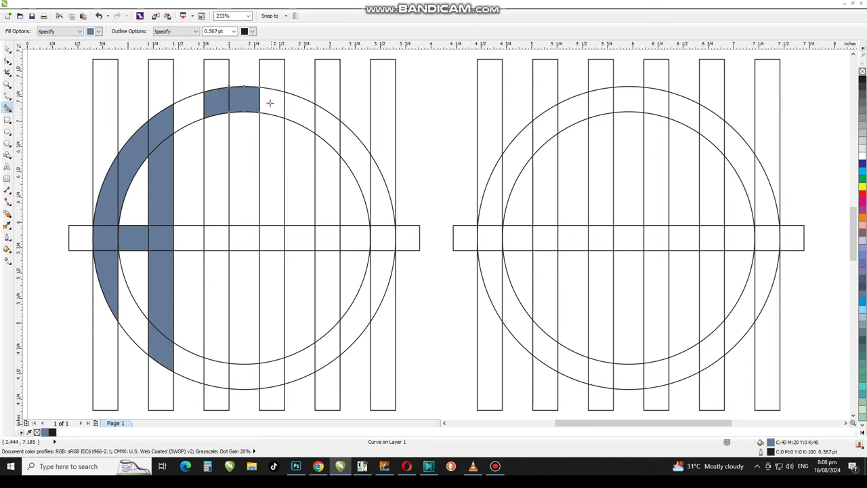
left_click(270, 103)
left_click(275, 137)
left_click(219, 193)
left_click(219, 242)
left_click(272, 242)
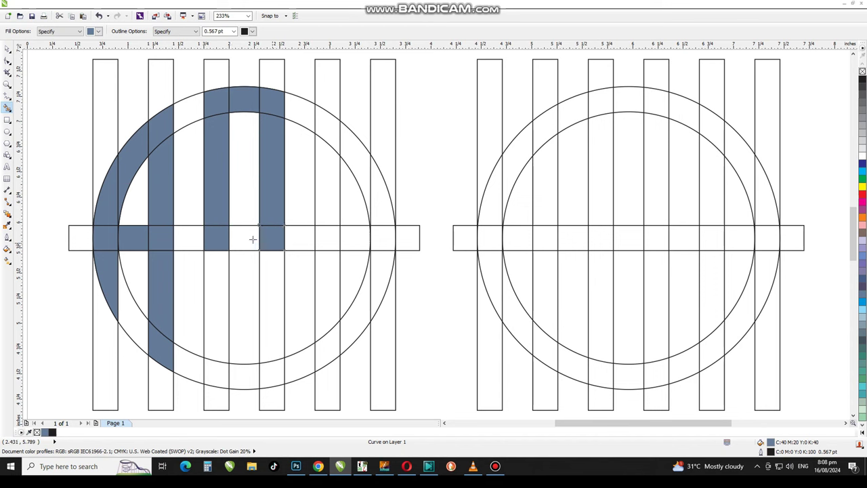
left_click(240, 238)
left_click(214, 292)
left_click(221, 381)
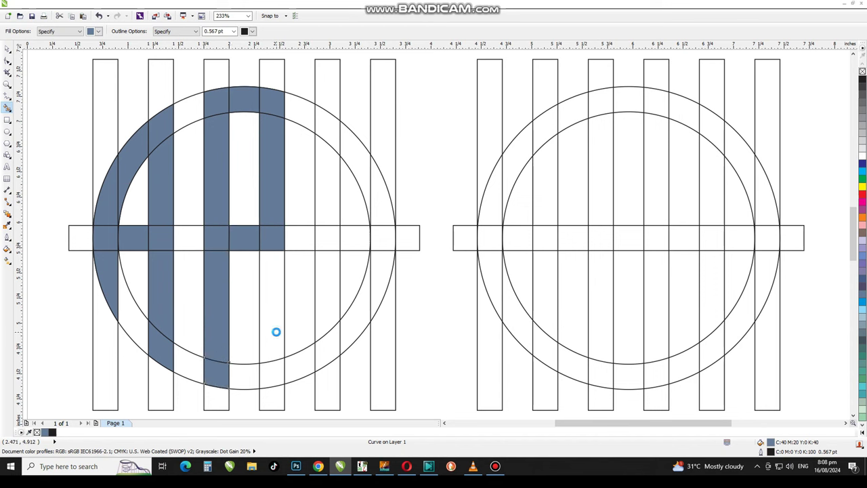
left_click(276, 332)
left_click(268, 371)
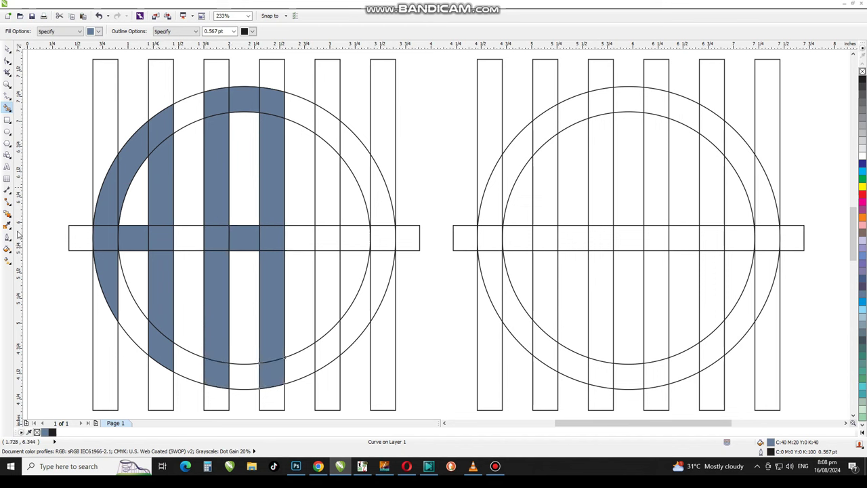
Step: Fill columns 5 and 6 of the left design and the crossbar between them
left_click(326, 120)
left_click(352, 161)
left_click(383, 194)
left_click(384, 237)
left_click(384, 256)
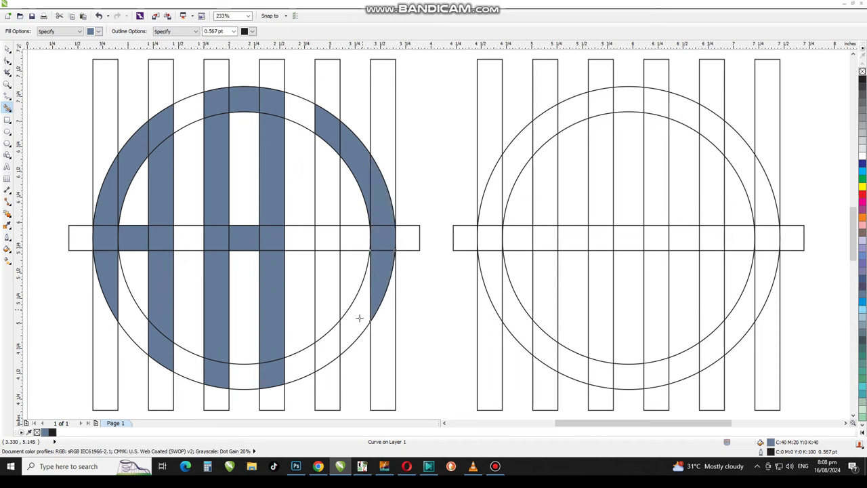
left_click(333, 342)
left_click(331, 197)
left_click(325, 239)
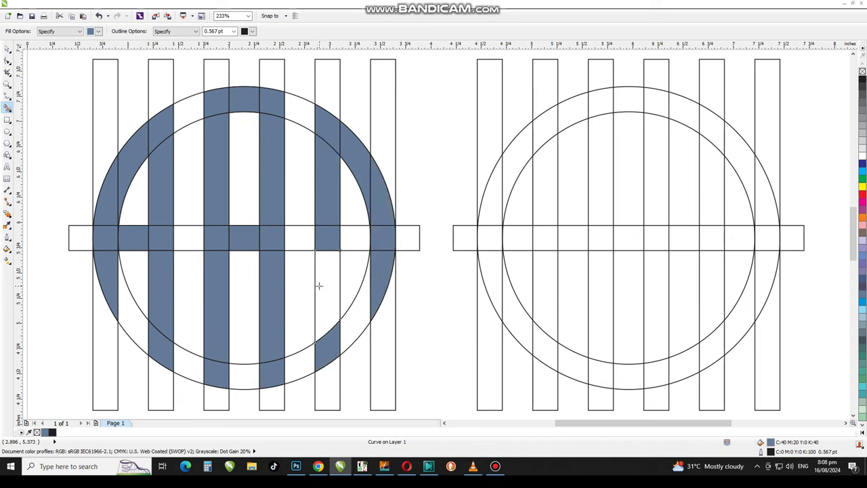
left_click(319, 286)
left_click(360, 236)
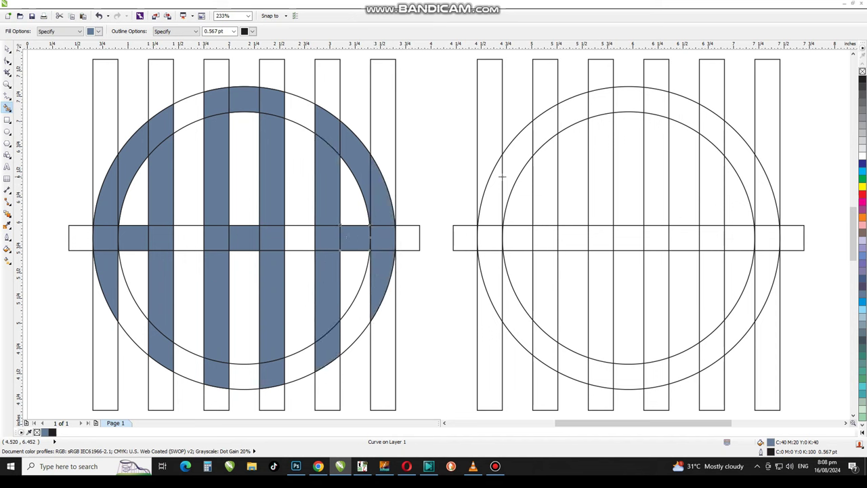
Step: Fill the right design's left ring pieces, second column and the crossbar between them
left_click(493, 199)
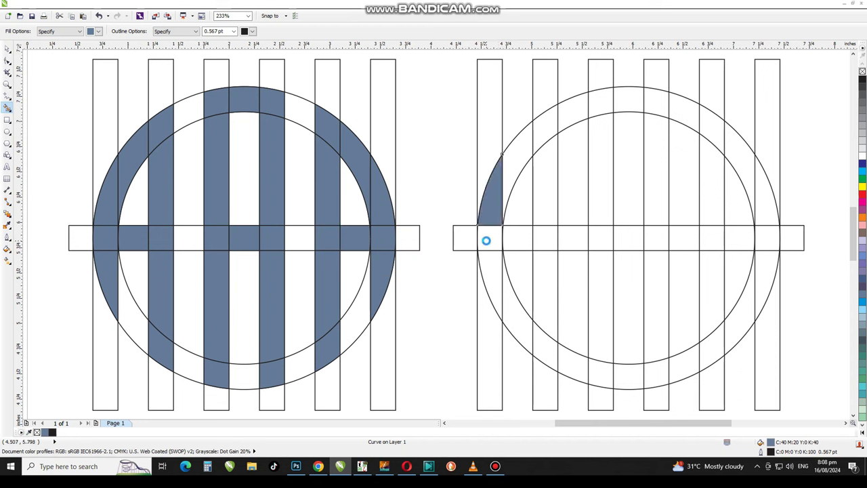
left_click(487, 241)
left_click(493, 272)
left_click(548, 167)
left_click(544, 238)
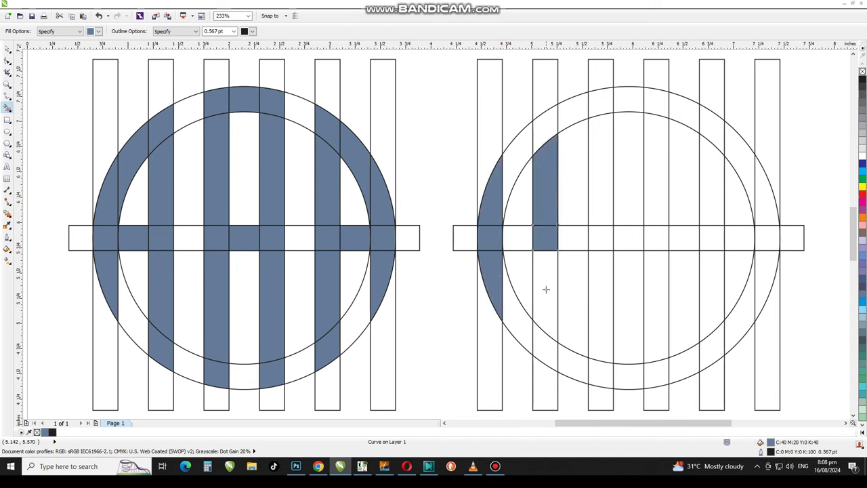
left_click(547, 290)
left_click(537, 344)
left_click(543, 123)
left_click(522, 241)
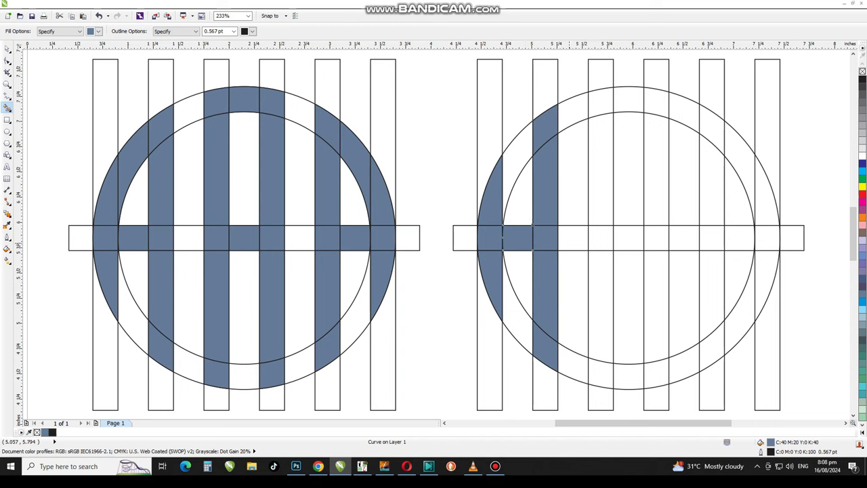
Step: Fill columns 3 and 4 of the right design, including top arcs, crossbar and bottom pieces
left_click(599, 108)
left_click(618, 105)
left_click(656, 107)
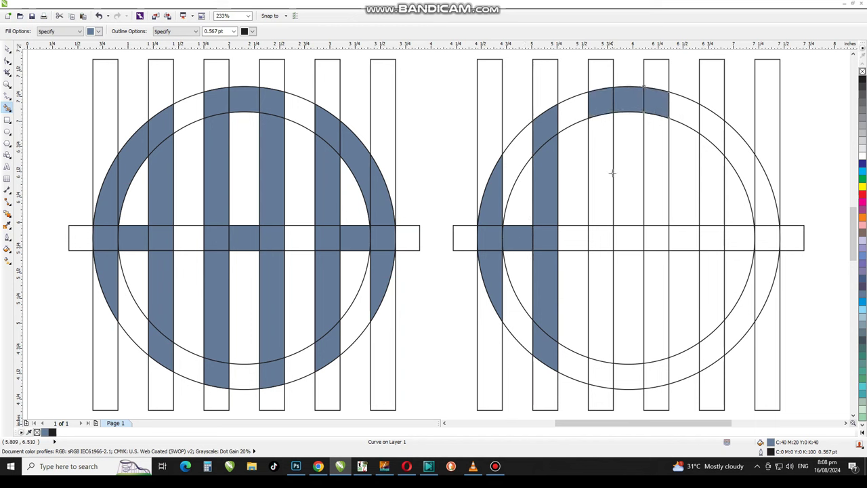
left_click(606, 186)
left_click(656, 191)
left_click(600, 240)
left_click(657, 242)
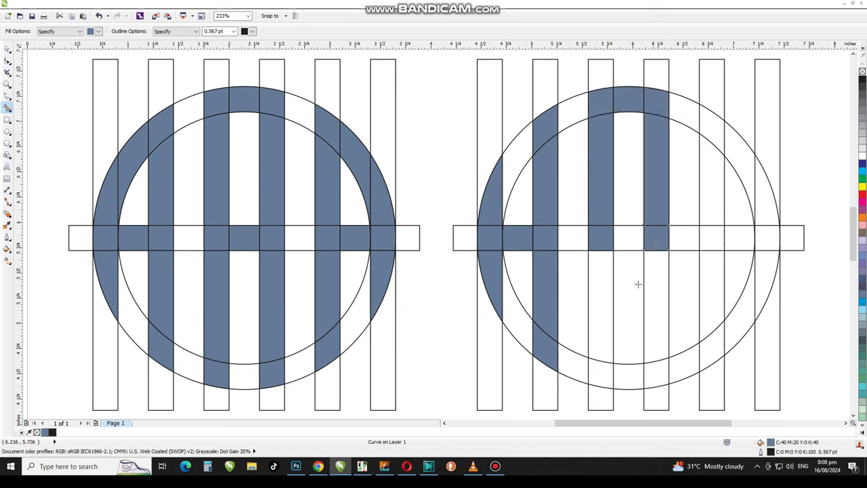
left_click(626, 244)
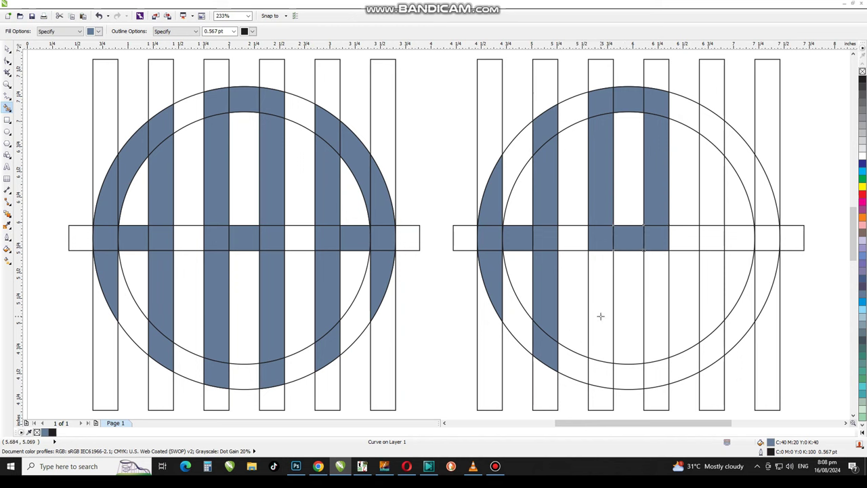
left_click(602, 295)
left_click(655, 300)
left_click(649, 370)
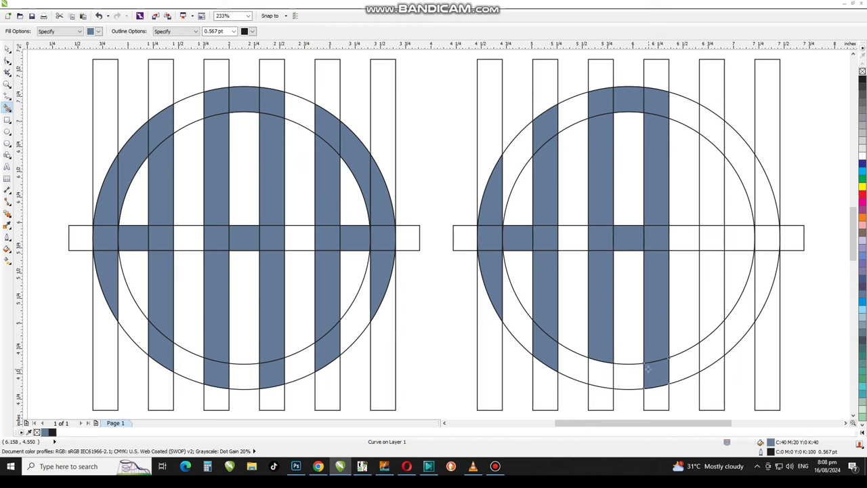
left_click(607, 374)
Step: Fill columns 5 and 6 of the right design, from top arcs down to the lower ring
left_click(715, 129)
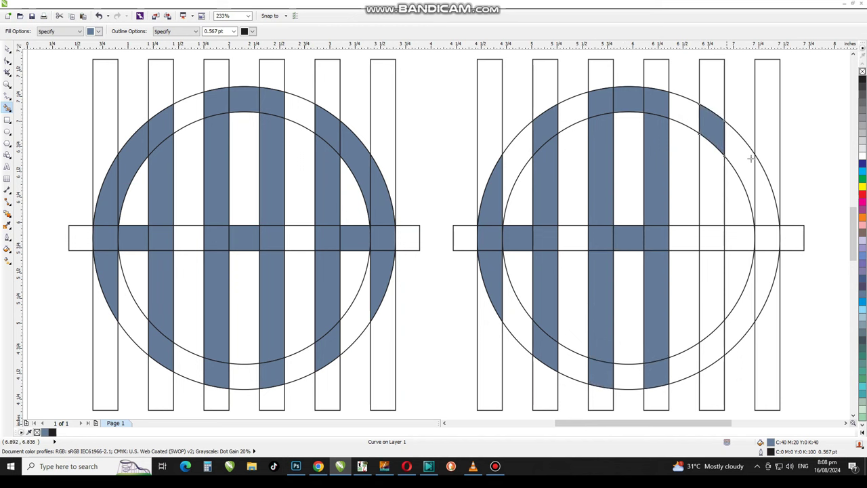
left_click(745, 161)
left_click(771, 197)
left_click(764, 237)
left_click(756, 291)
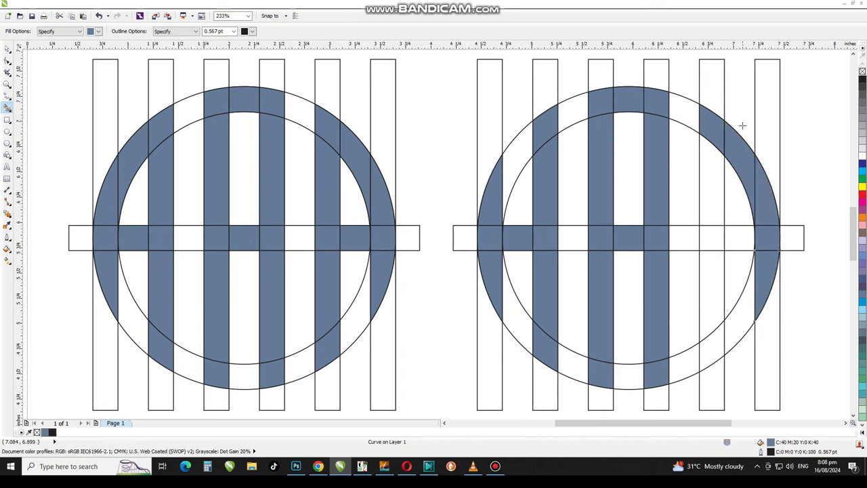
left_click(711, 191)
left_click(714, 241)
left_click(711, 314)
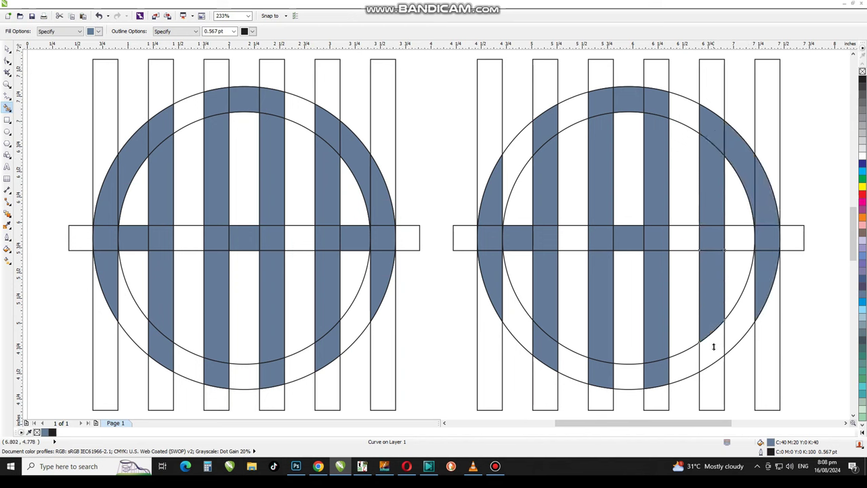
left_click(717, 354)
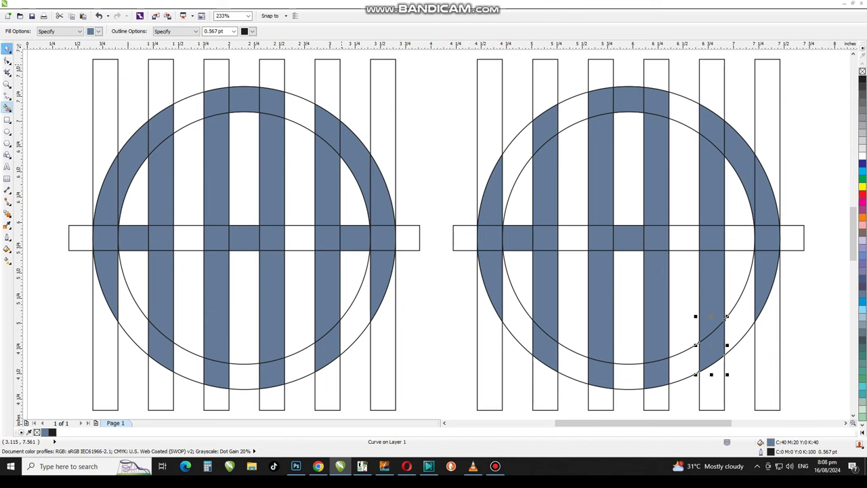
Step: Deselect everything and fill the white crossbar piece at the HHH design's right edge
left_click(8, 47)
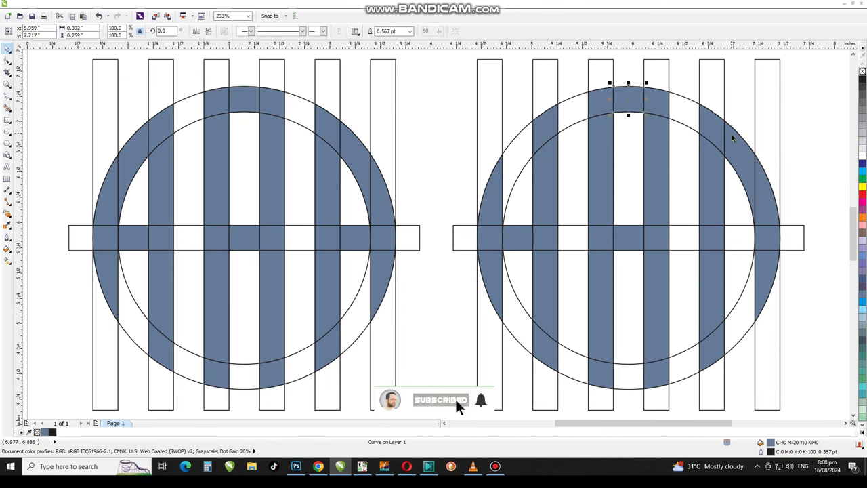
left_click(738, 157)
key("Escape")
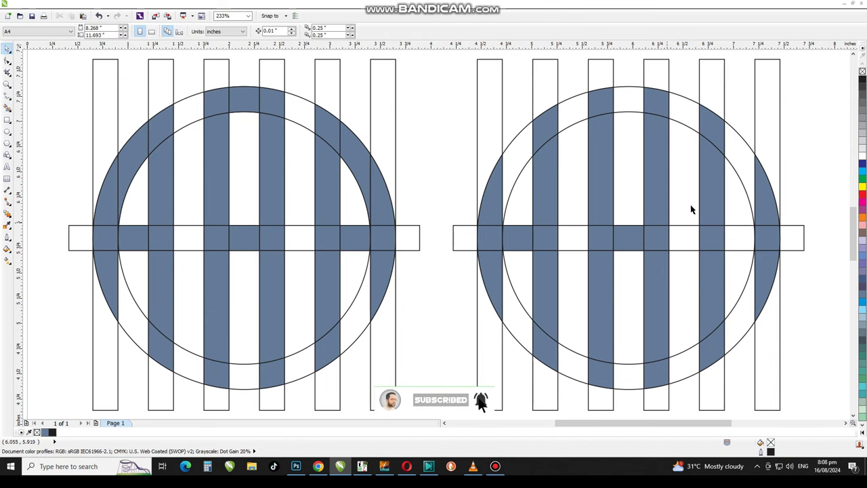
left_click(7, 107)
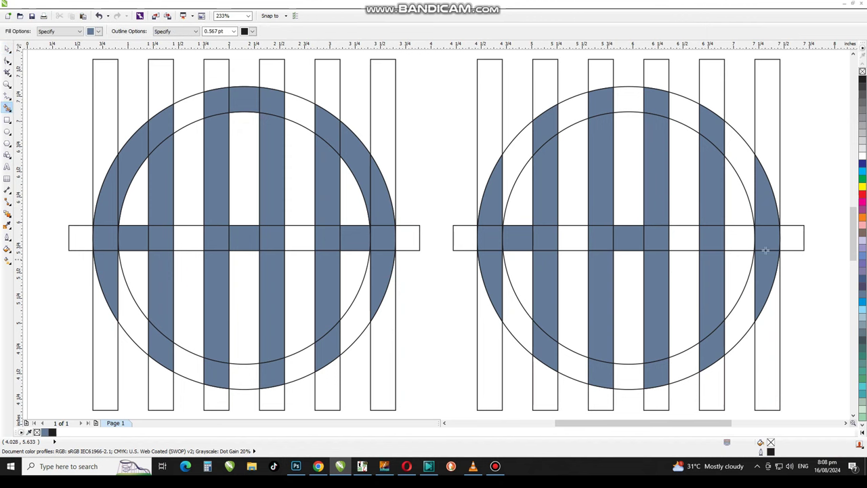
left_click(737, 245)
left_click(8, 49)
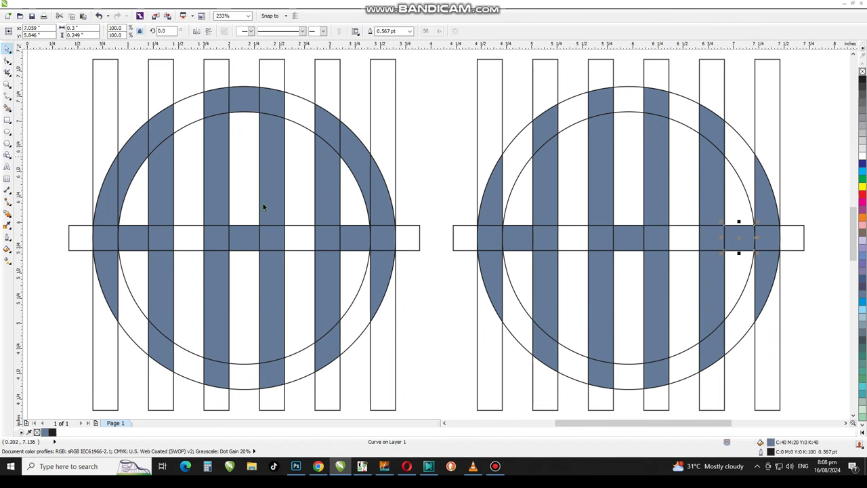
Step: Zoom into both ends of the left design's crossbar and fill the thin ring slivers there
key("z")
left_click_drag(101, 218, 149, 259)
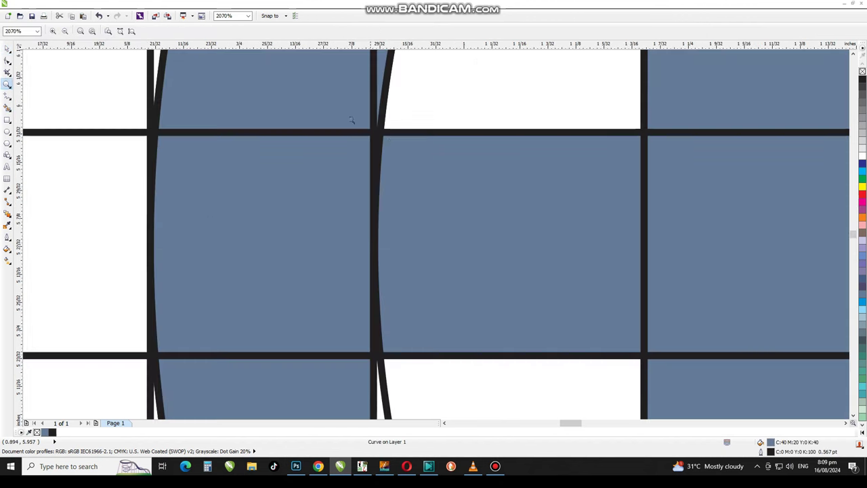
left_click(8, 108)
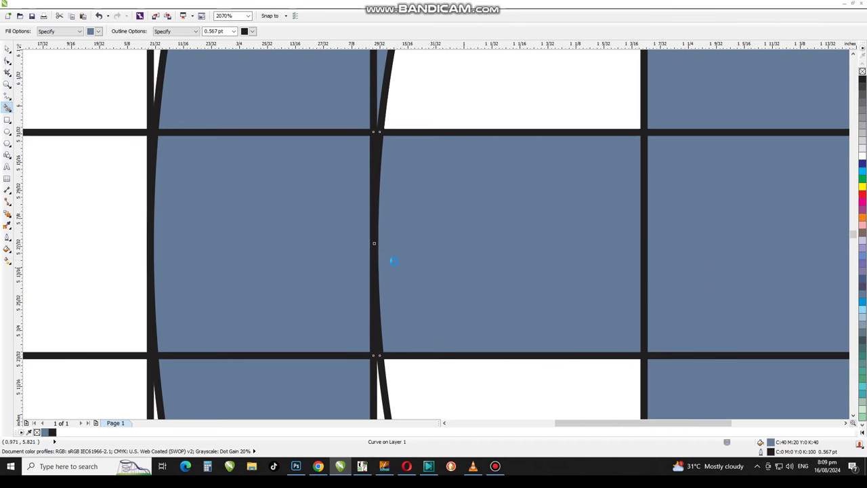
key("F4")
key("z")
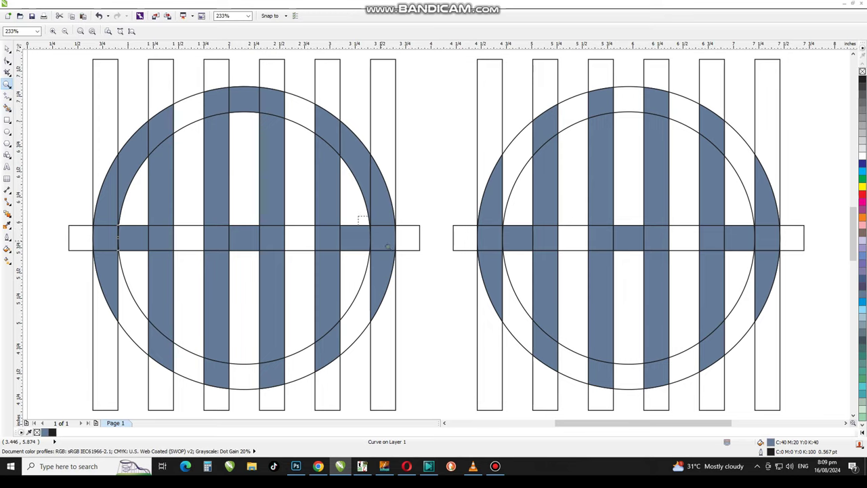
left_click_drag(388, 245, 403, 263)
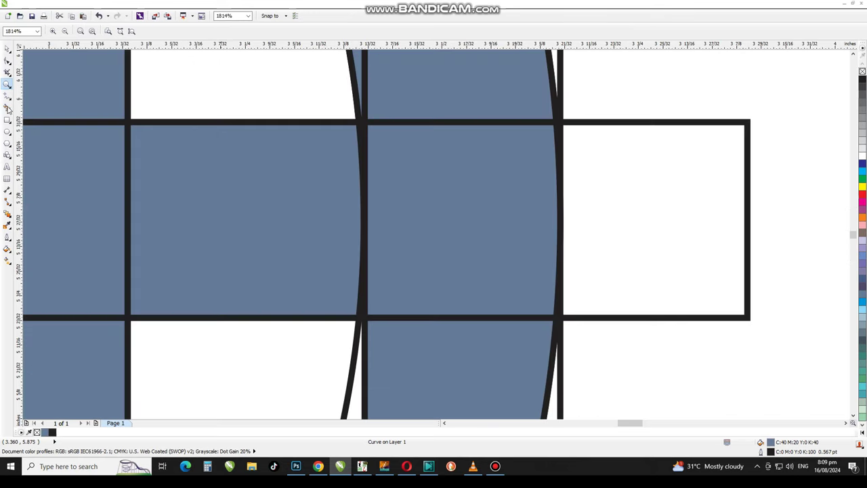
left_click(363, 130)
key("F3")
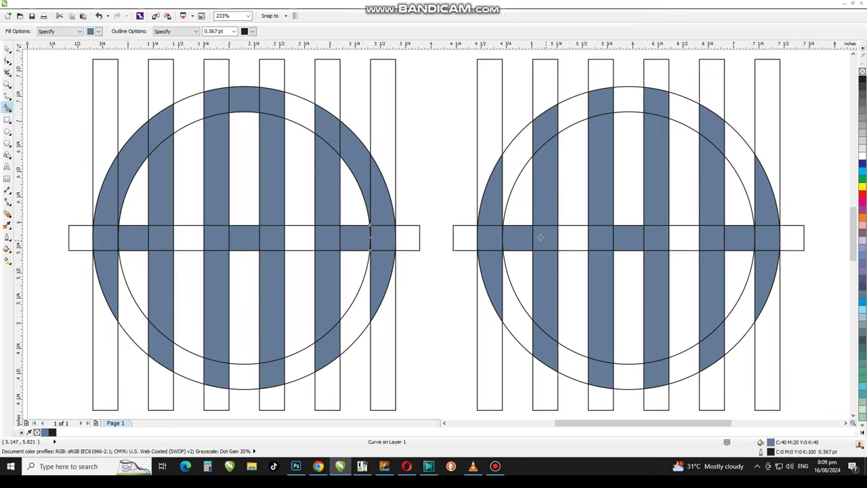
Step: Zoom into both ends of the HHH crossbar and fill the thin slivers there
key("z")
left_click_drag(484, 219, 520, 256)
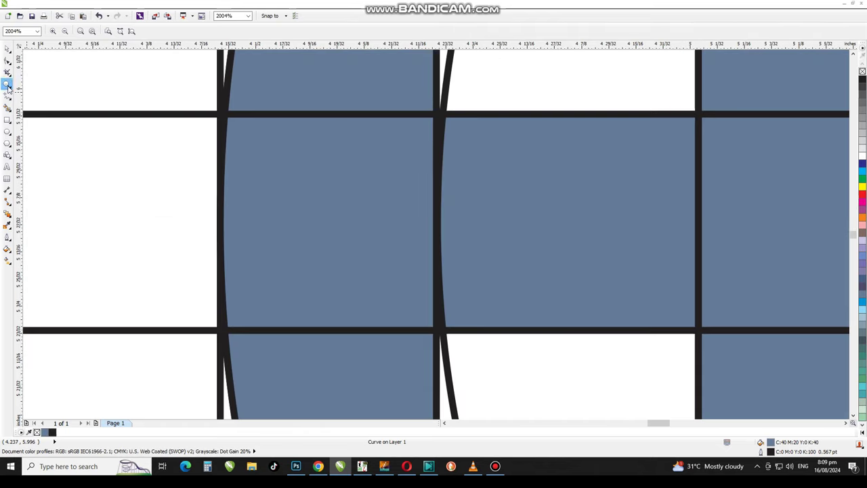
left_click(7, 107)
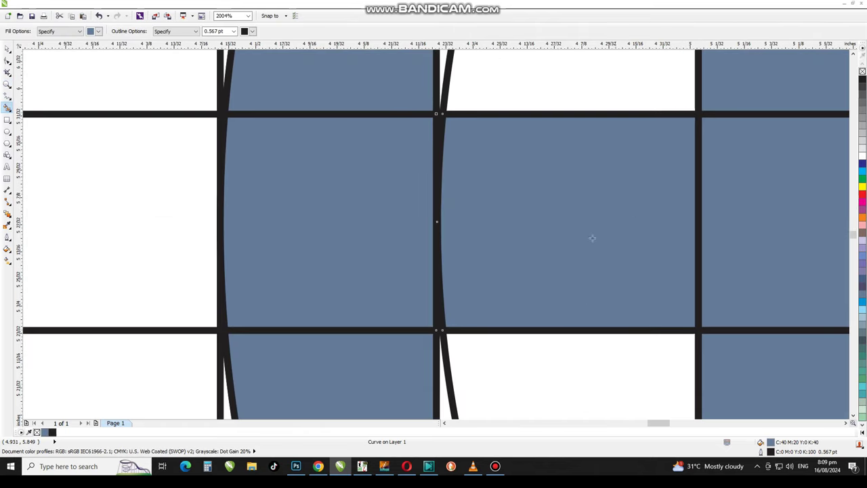
key("F3")
key("z")
left_click_drag(759, 242, 777, 271)
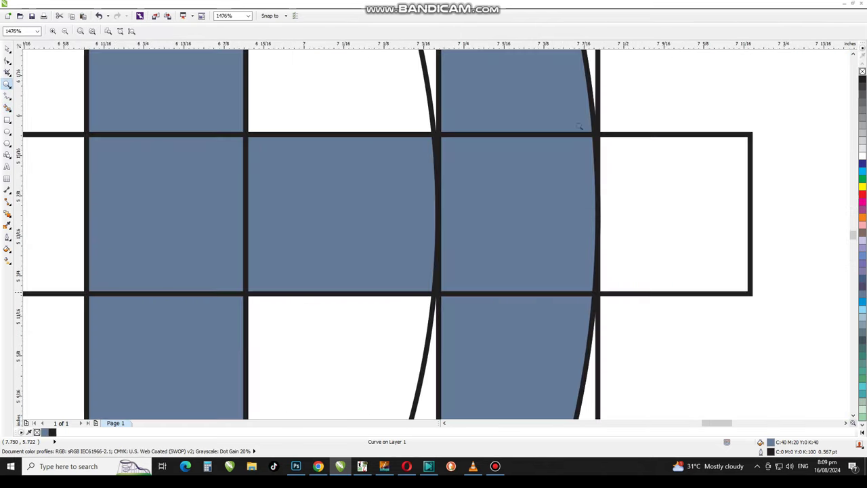
left_click(7, 107)
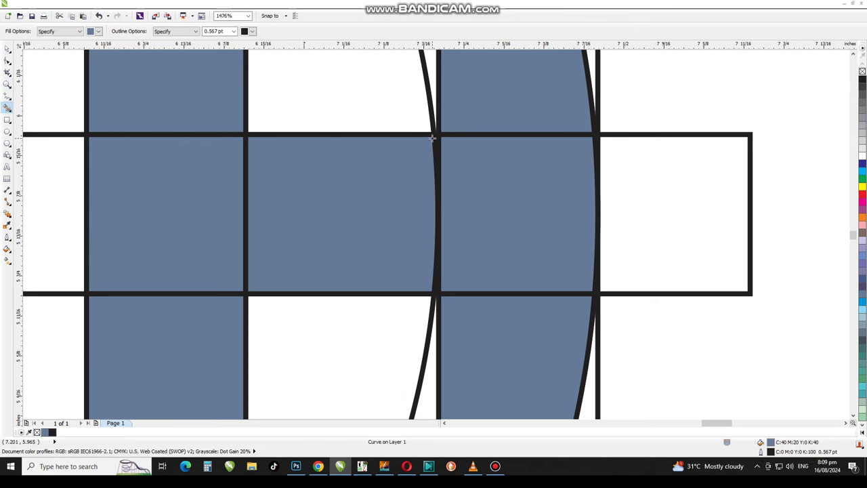
key("F3")
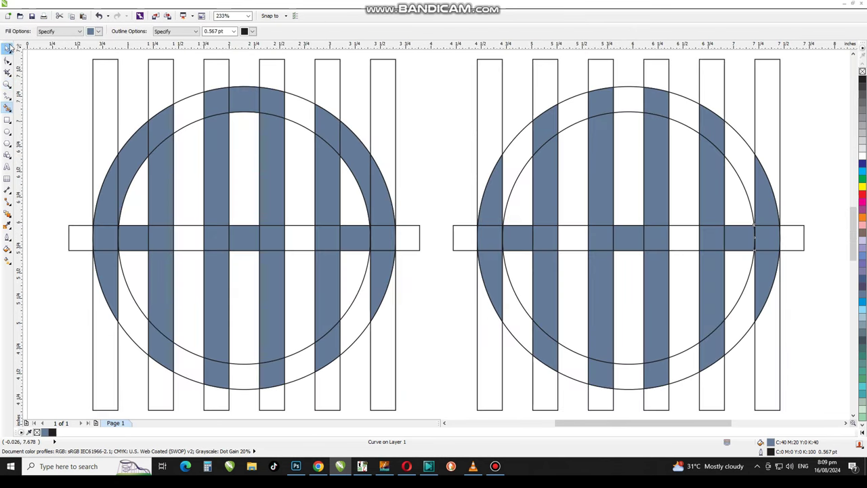
left_click(6, 49)
Step: Delete the white stripe ends above both the left and right designs
left_click_drag(78, 59, 414, 78)
key("Delete")
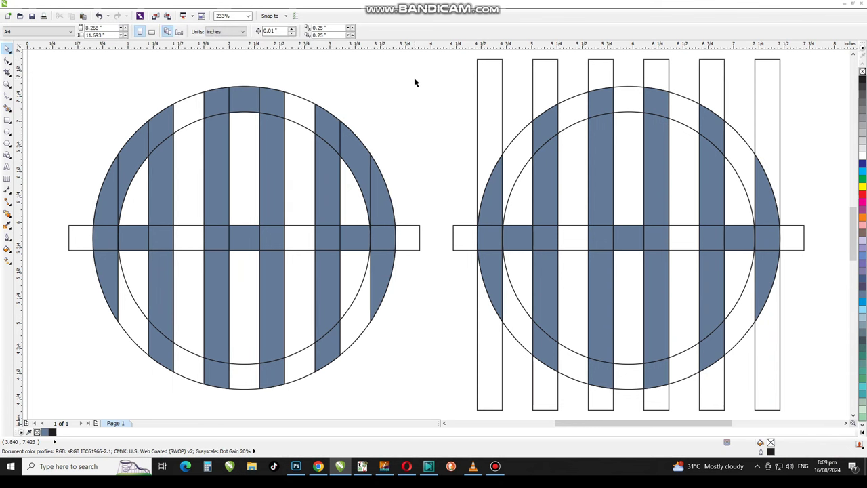
left_click_drag(458, 59, 786, 85)
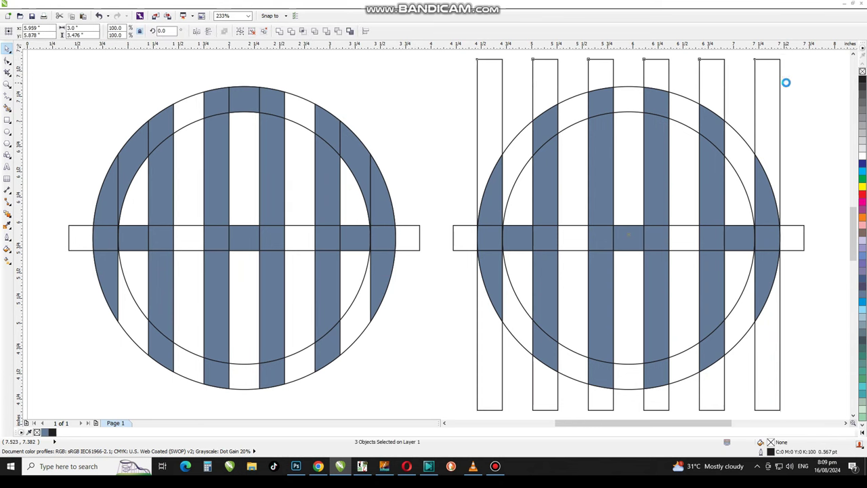
key("Delete")
Step: Delete the two white crossbar rectangles
left_click(801, 246)
key("Delete")
left_click(409, 244)
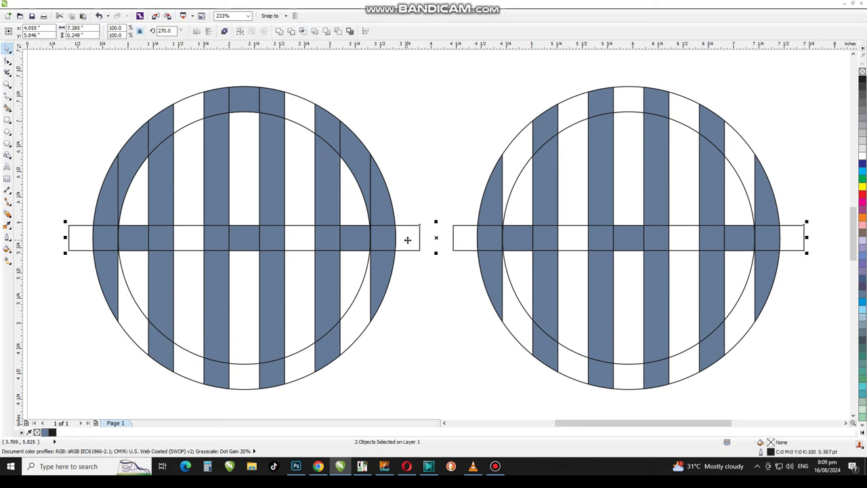
key("Delete")
Step: Delete the ring outline shapes from both designs
left_click(296, 112)
left_click(296, 102, "shift")
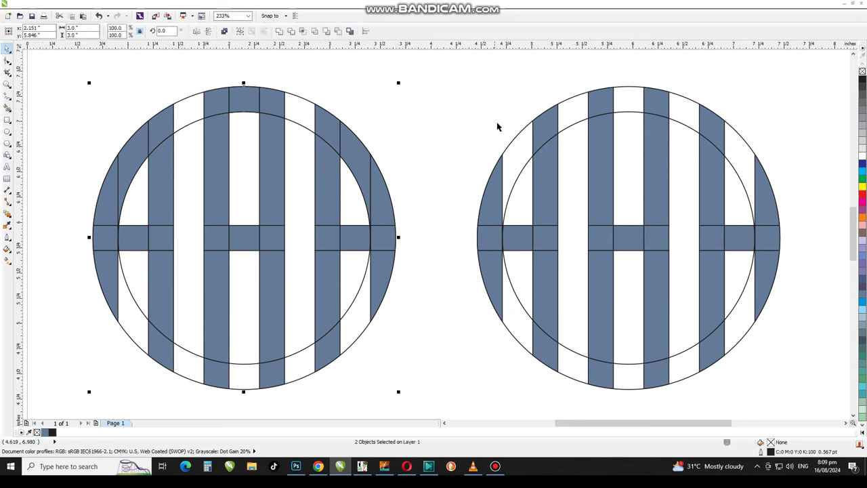
left_click(522, 146, "shift")
key("Delete")
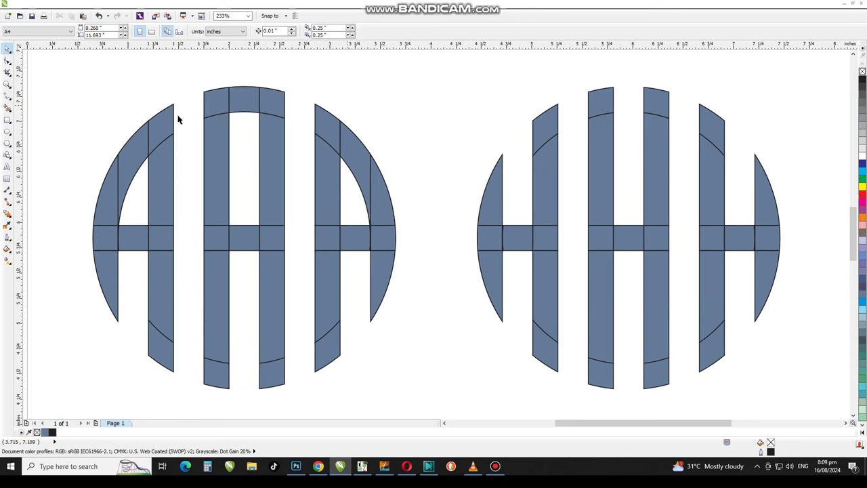
Step: Weld the AAA pieces into one shape and fill it red
left_click_drag(59, 79, 442, 358)
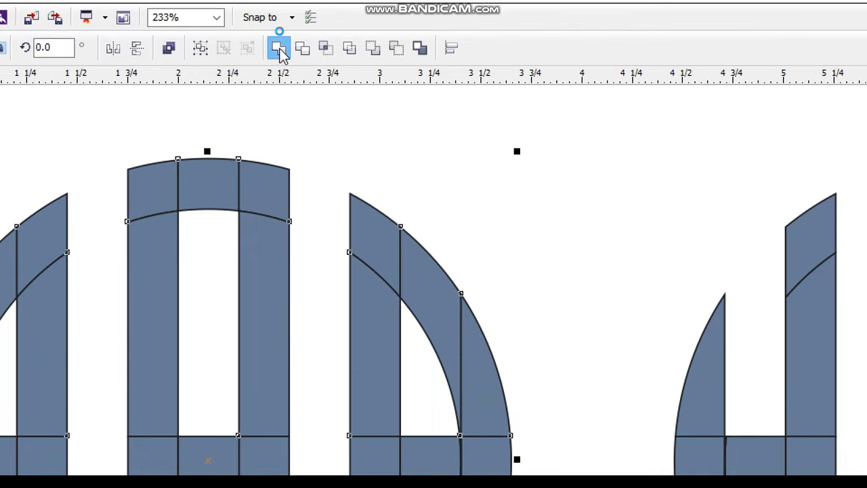
left_click(279, 32)
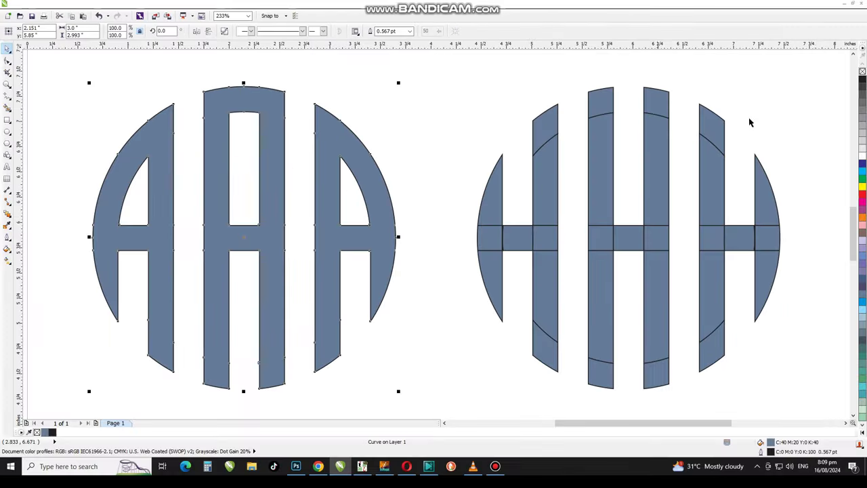
left_click(863, 195)
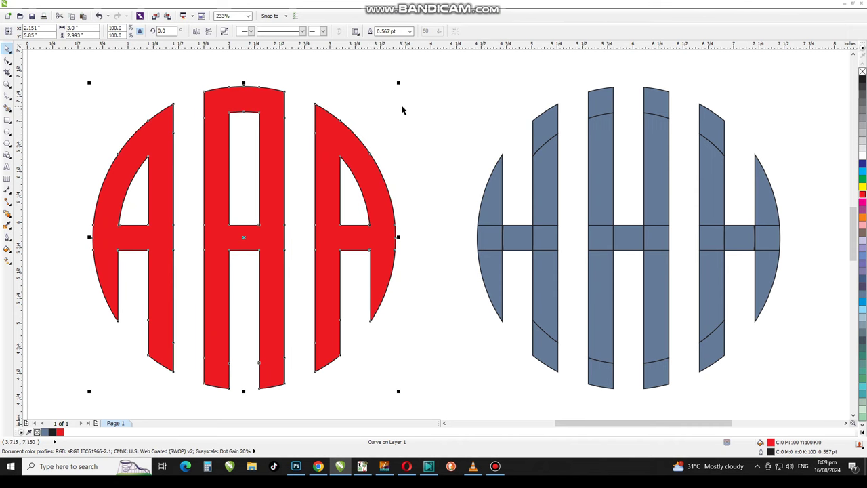
Step: Weld the HHH pieces into one shape and fill it red
left_click_drag(427, 79, 806, 411)
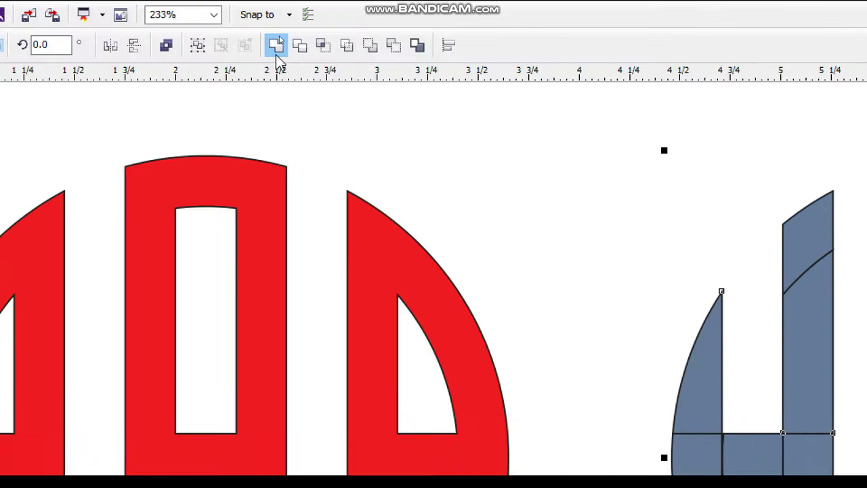
left_click(280, 32)
left_click(862, 195)
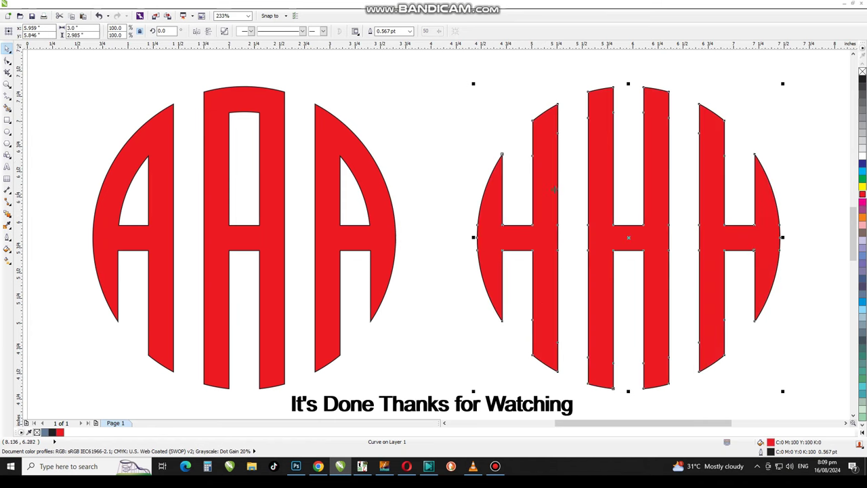
Step: Remove the black outlines from both red monograms, leaving nothing selected
left_click(347, 152, "shift")
right_click(863, 71)
left_click(410, 109)
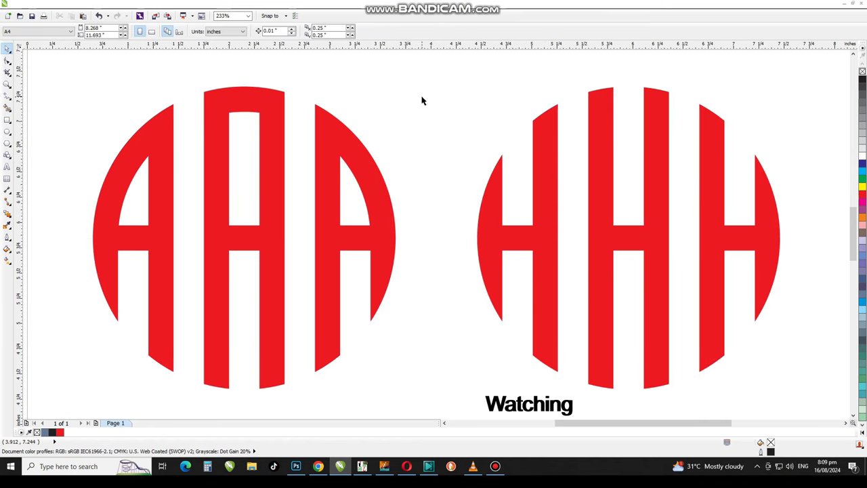
scroll(807, 102, "up", 1)
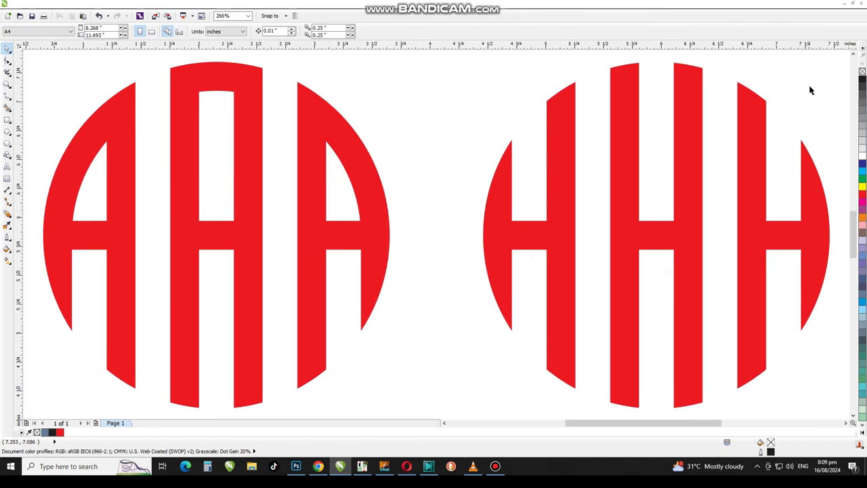